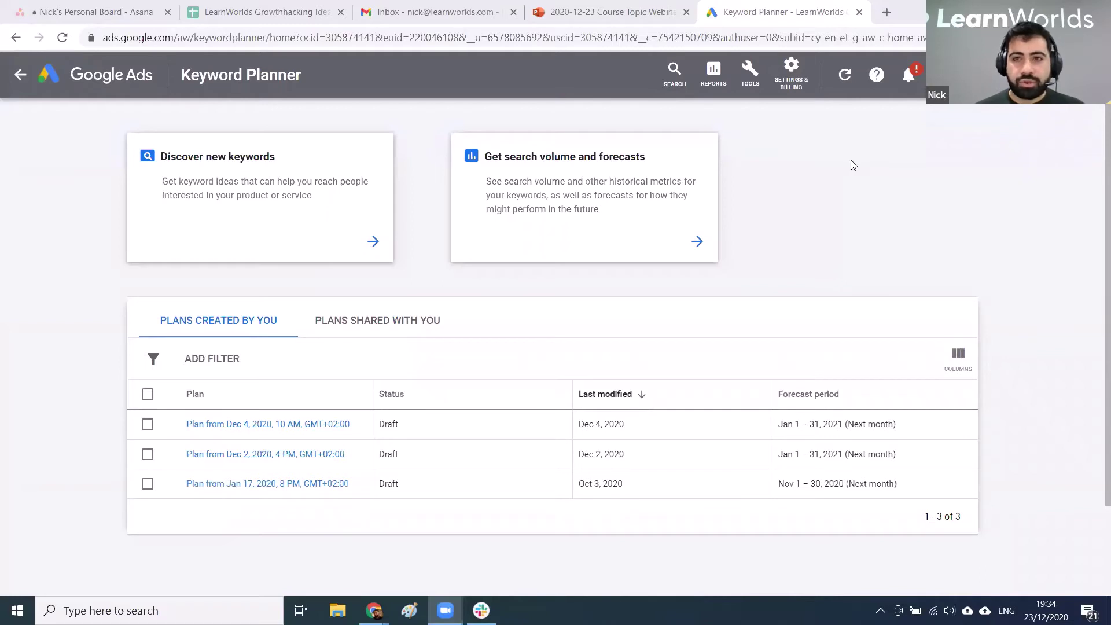
Discover new keywords starting from "gardening course online", keeping all locations, and get the keyword ideas
click(365, 242)
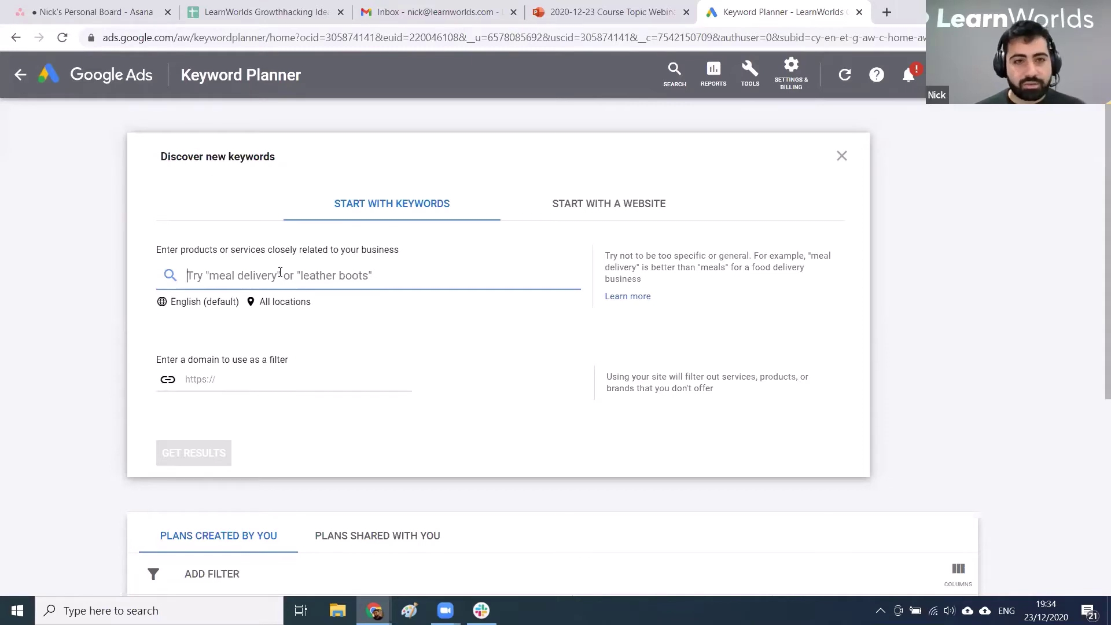
click(286, 310)
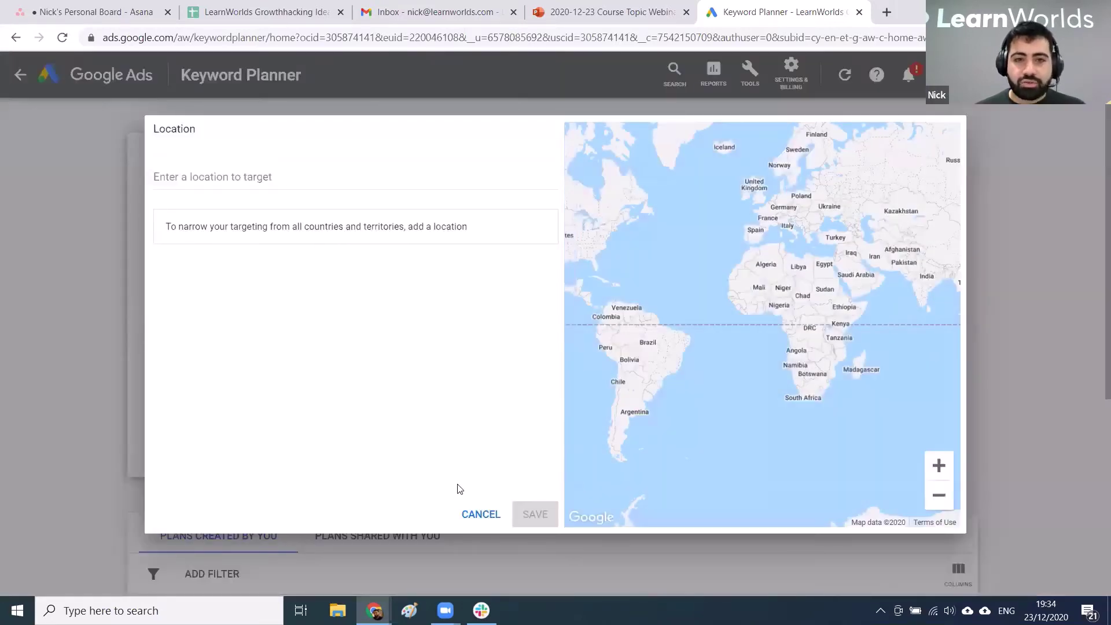
click(484, 513)
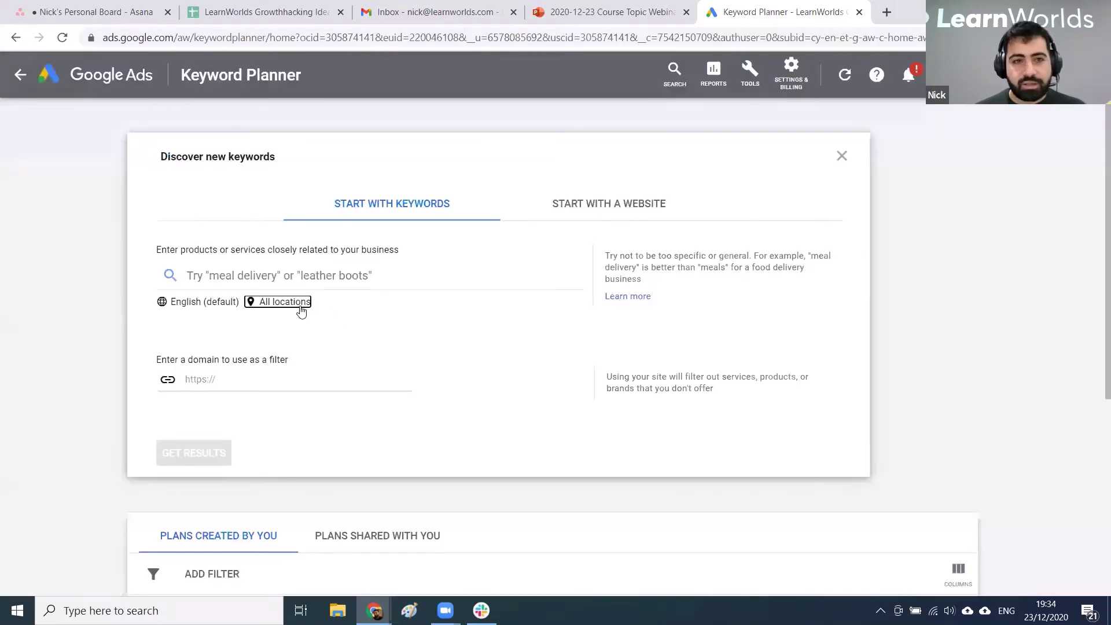
click(275, 278)
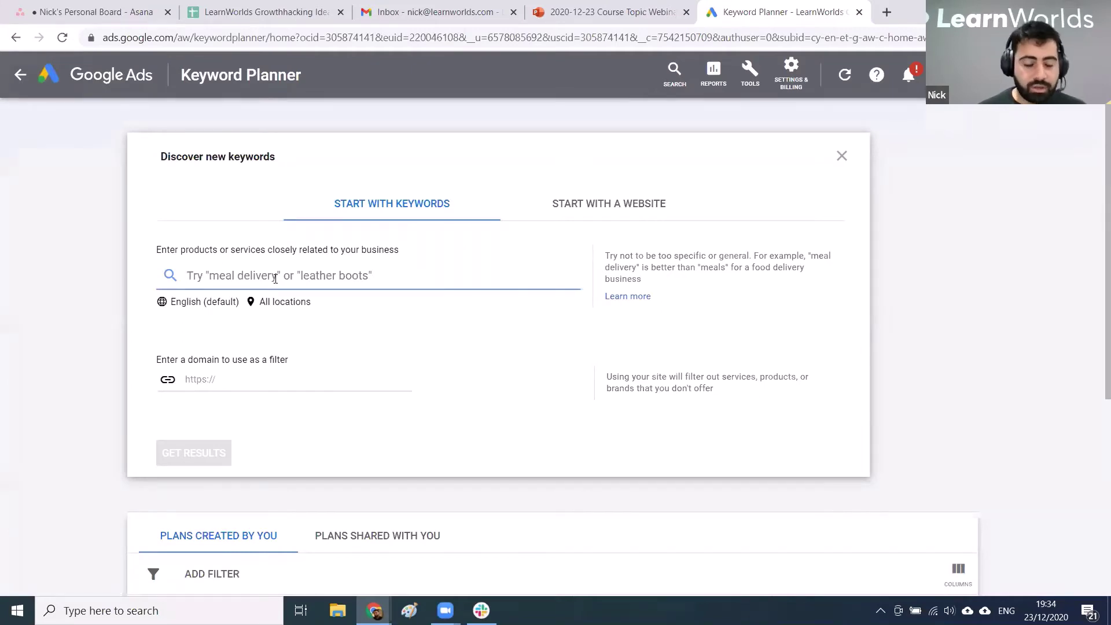
text(garde)
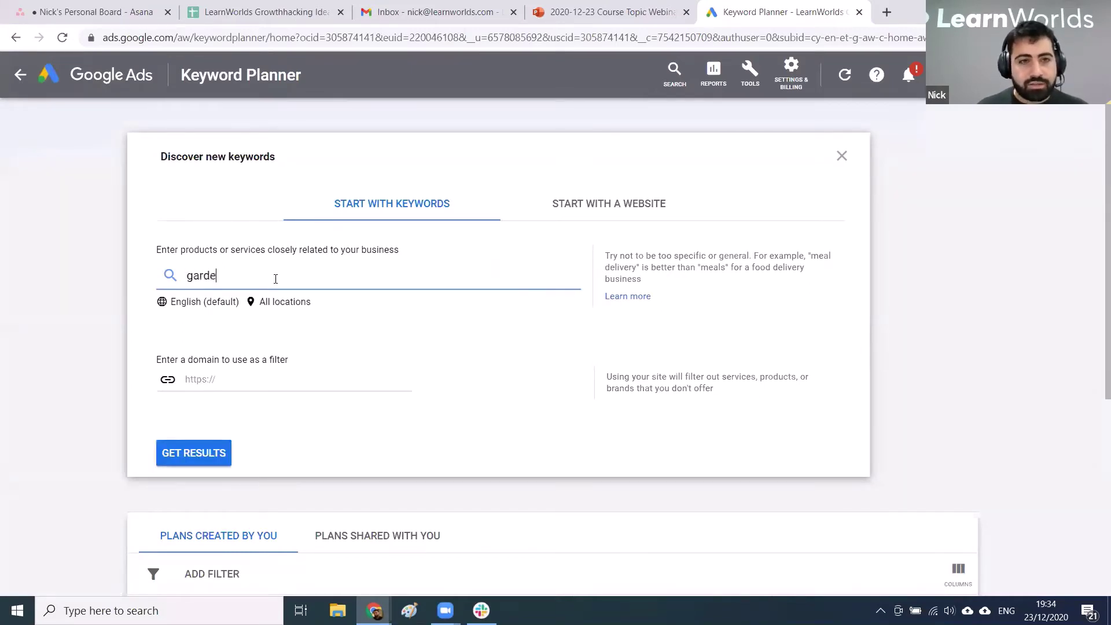
text(ning course)
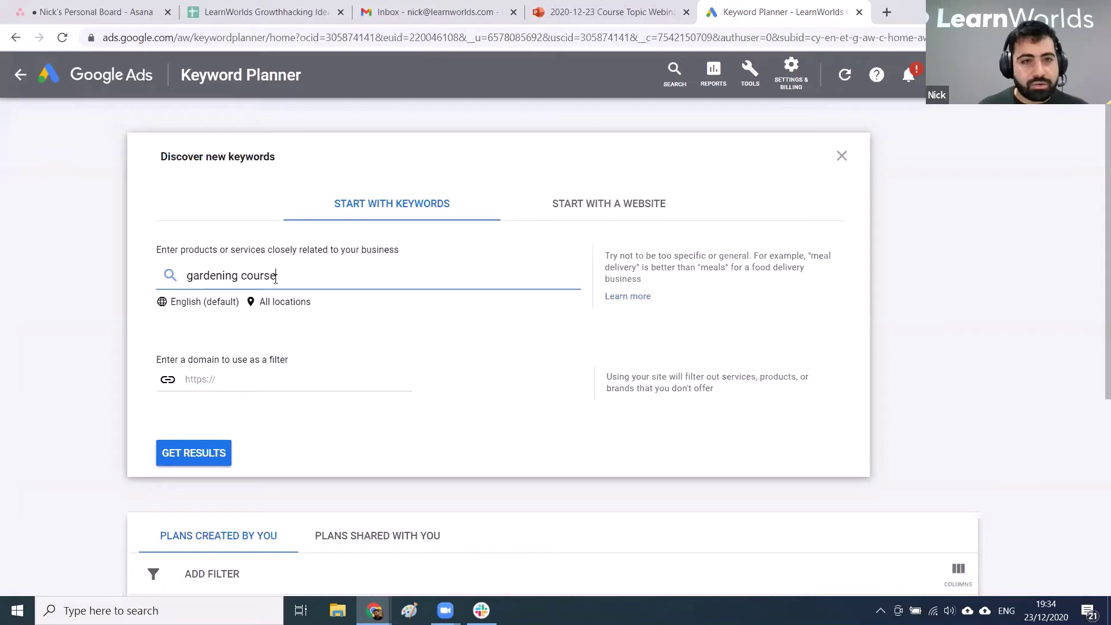
text( online)
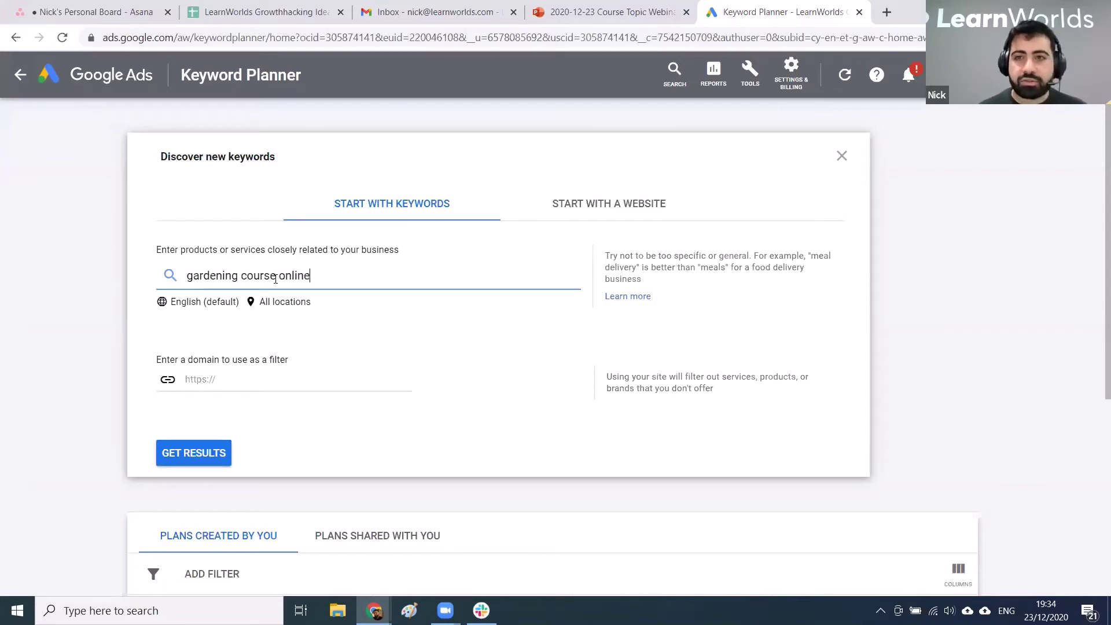
click(206, 463)
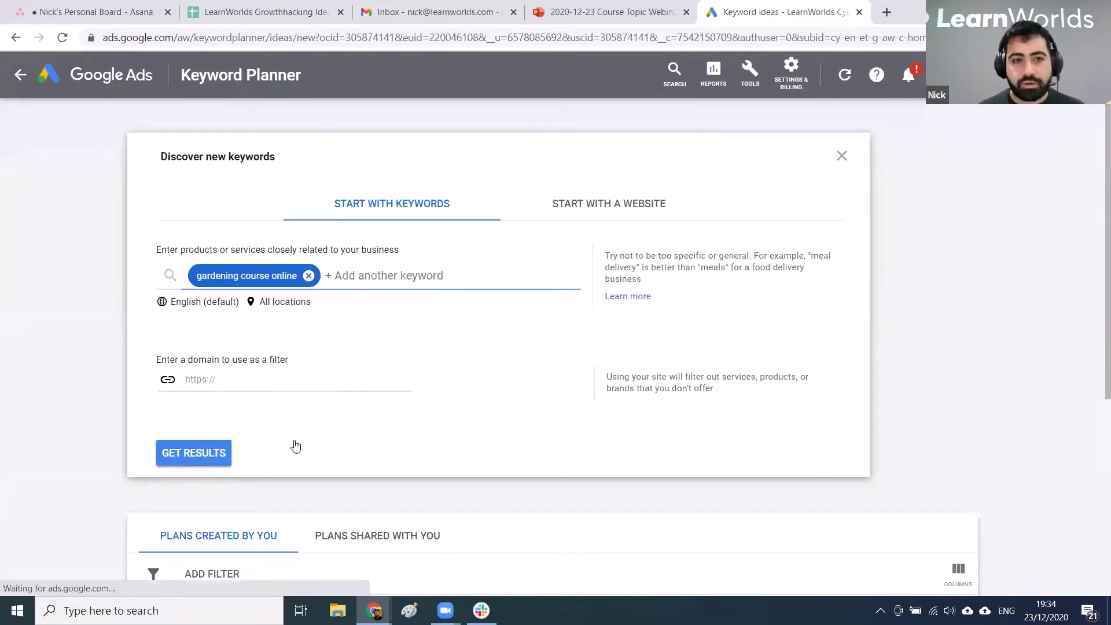
Examine the gardening keyword ideas, comparing average monthly searches, competition and top-of-page bids, especially for "online gardening classes"
scroll(393, 371, down, 8)
scroll(256, 378, up, 2)
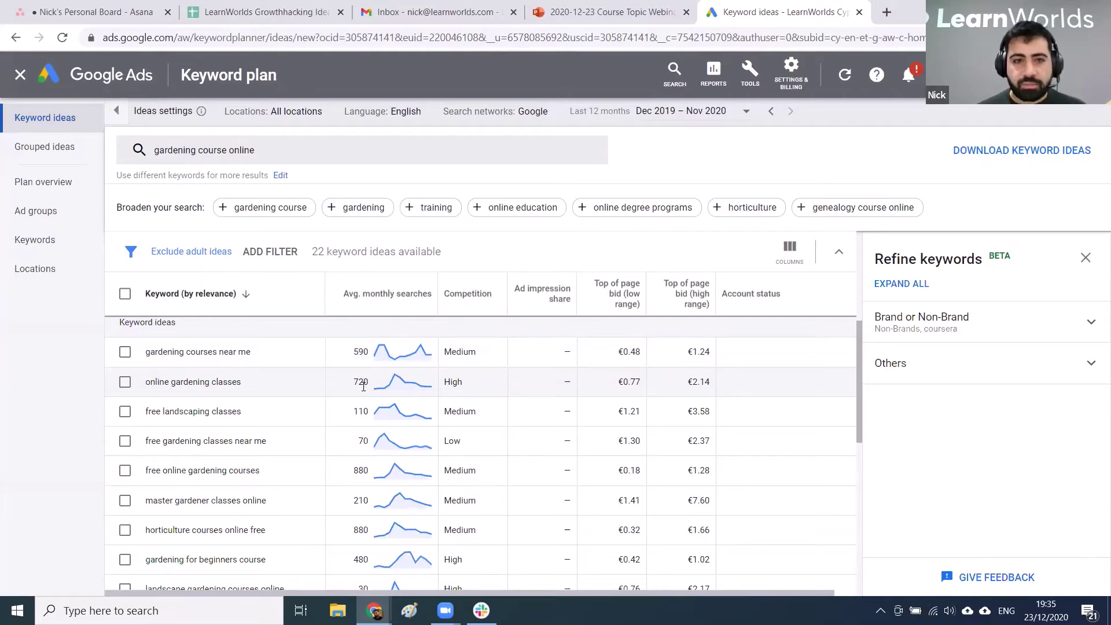
double_click(453, 382)
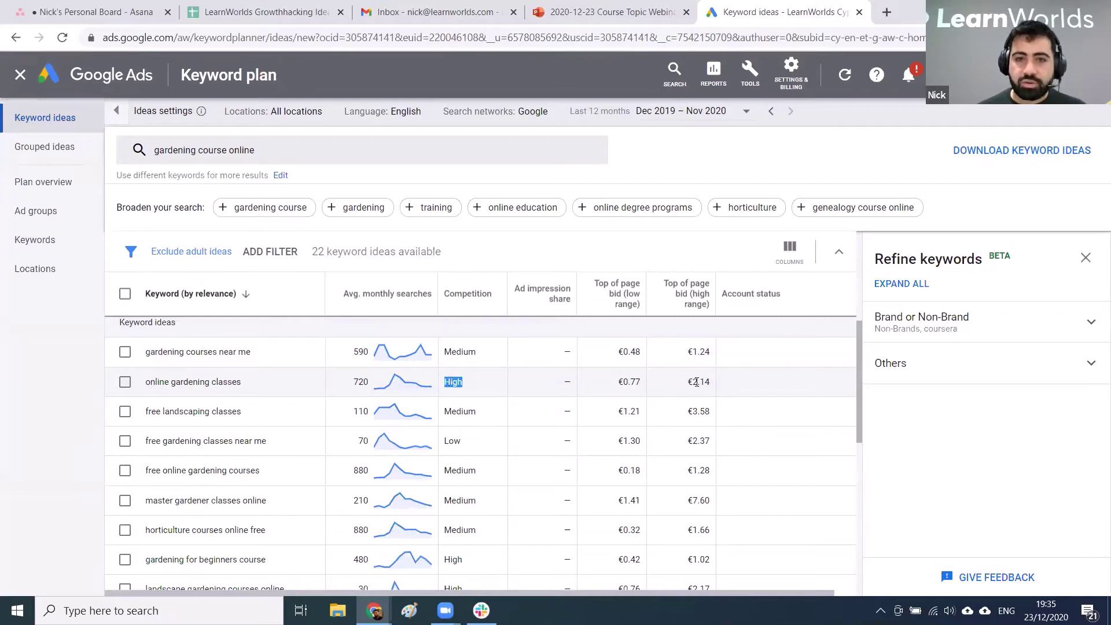
click(633, 385)
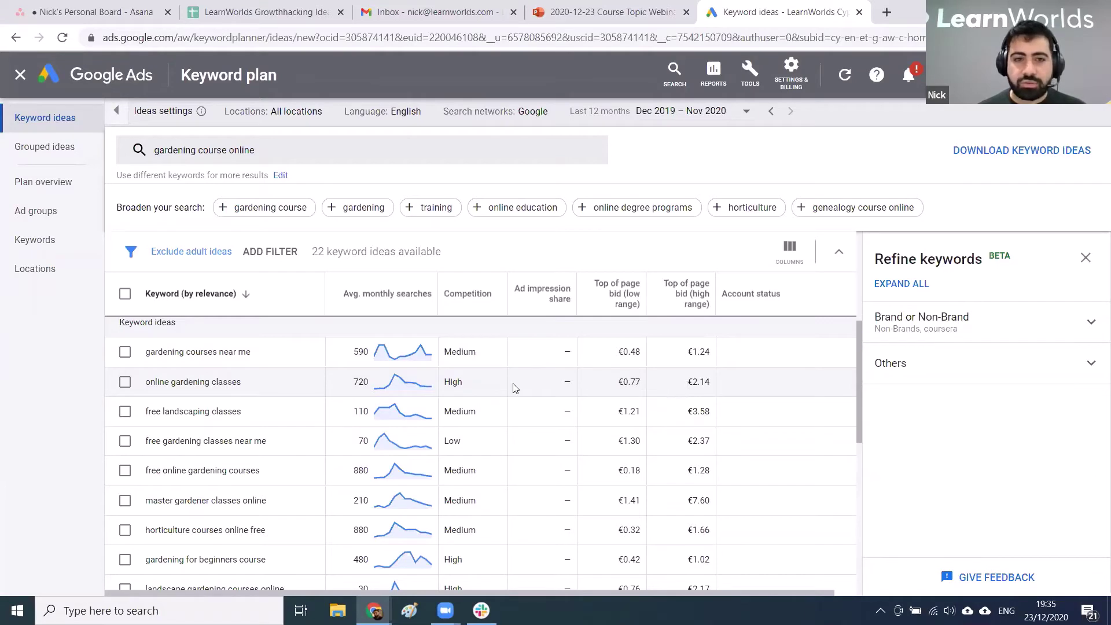
double_click(458, 382)
click(474, 394)
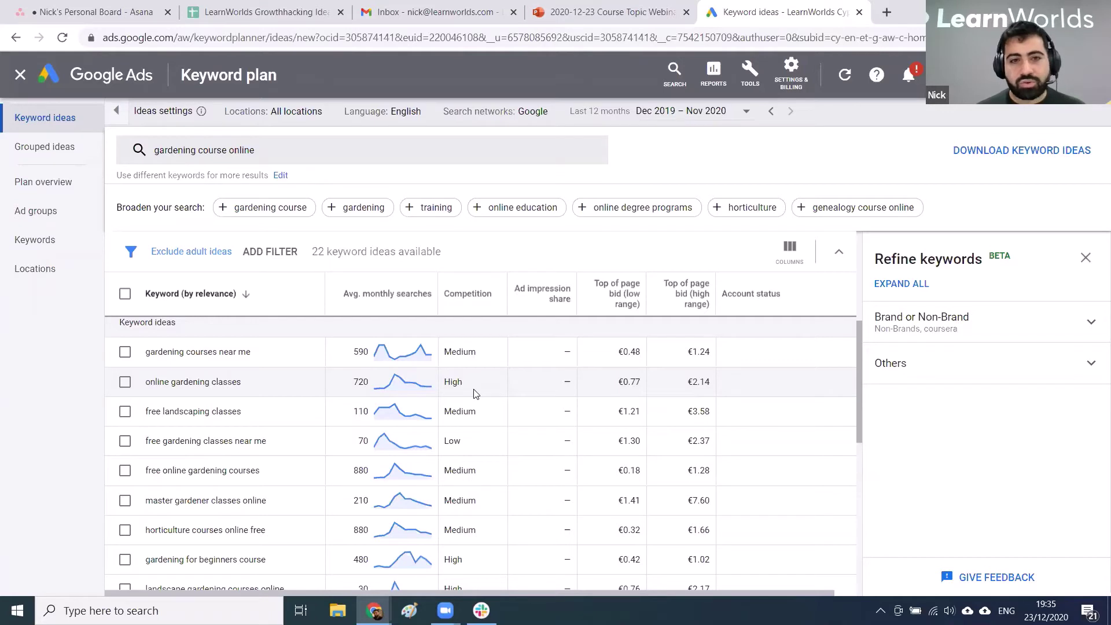
mouse_move(392, 387)
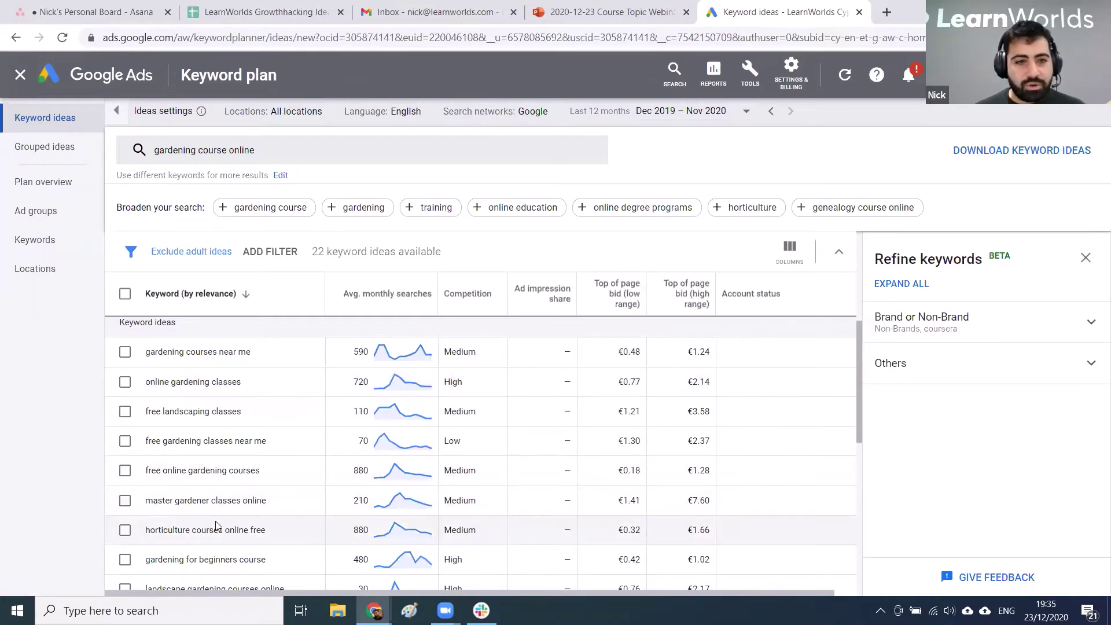
scroll(206, 492, down, 1)
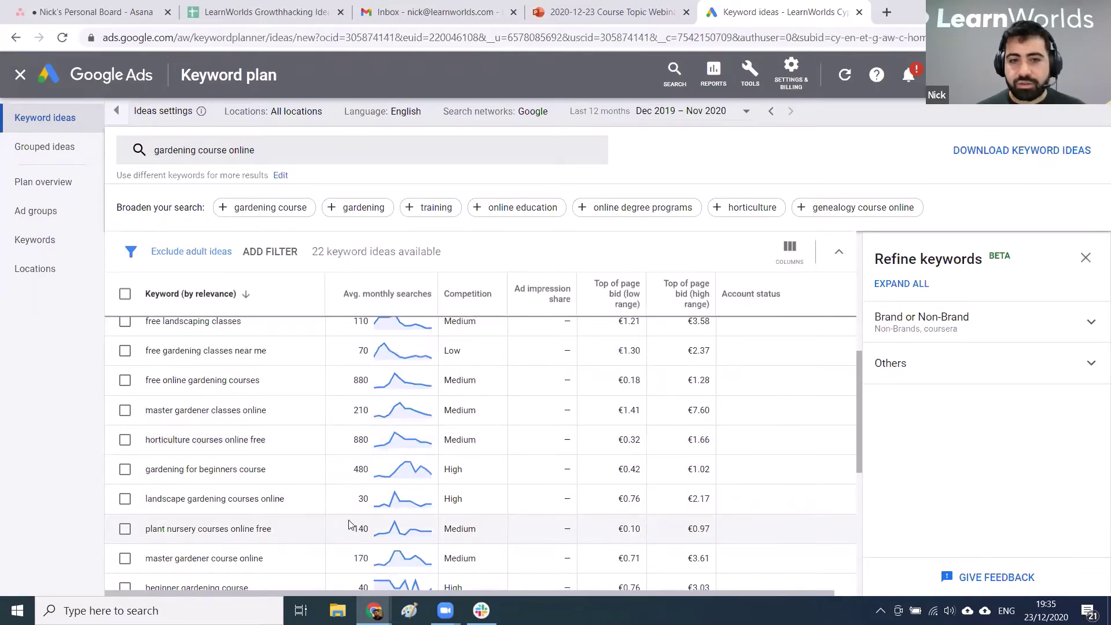
scroll(350, 518, down, 3)
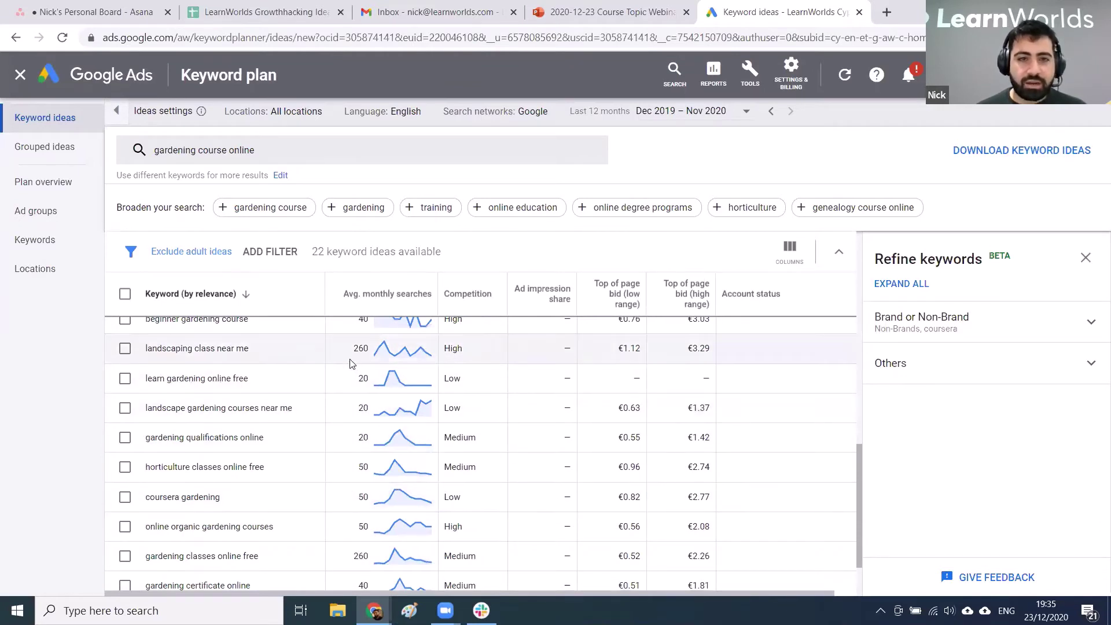
Replace the search keyword with "learn dancing online", get its results, and review the search trend and keyword ideas
click(277, 157)
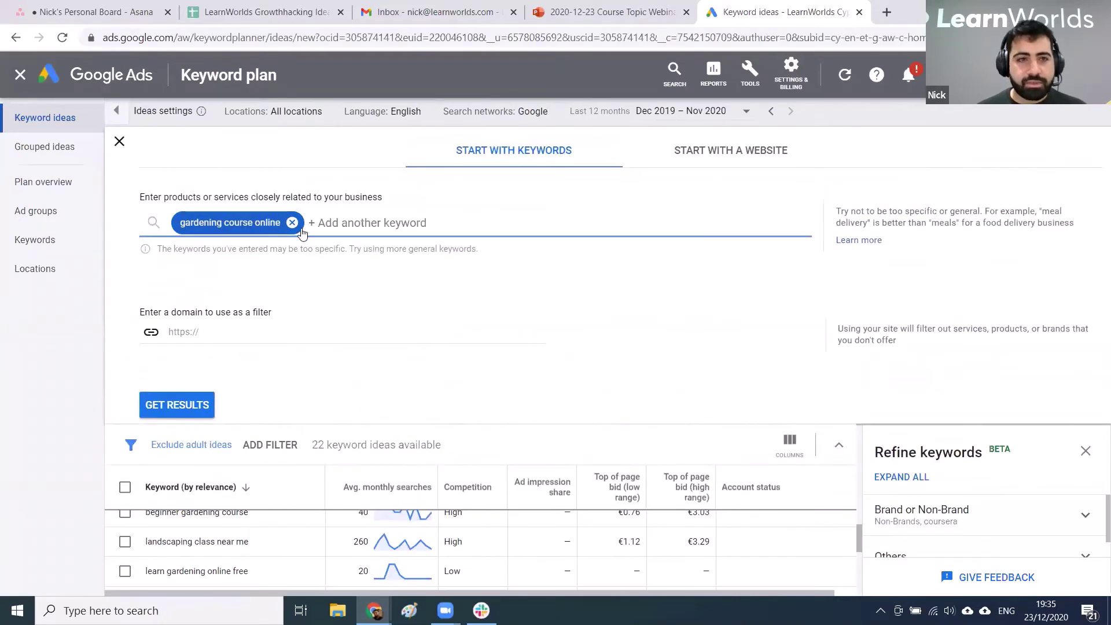
click(293, 225)
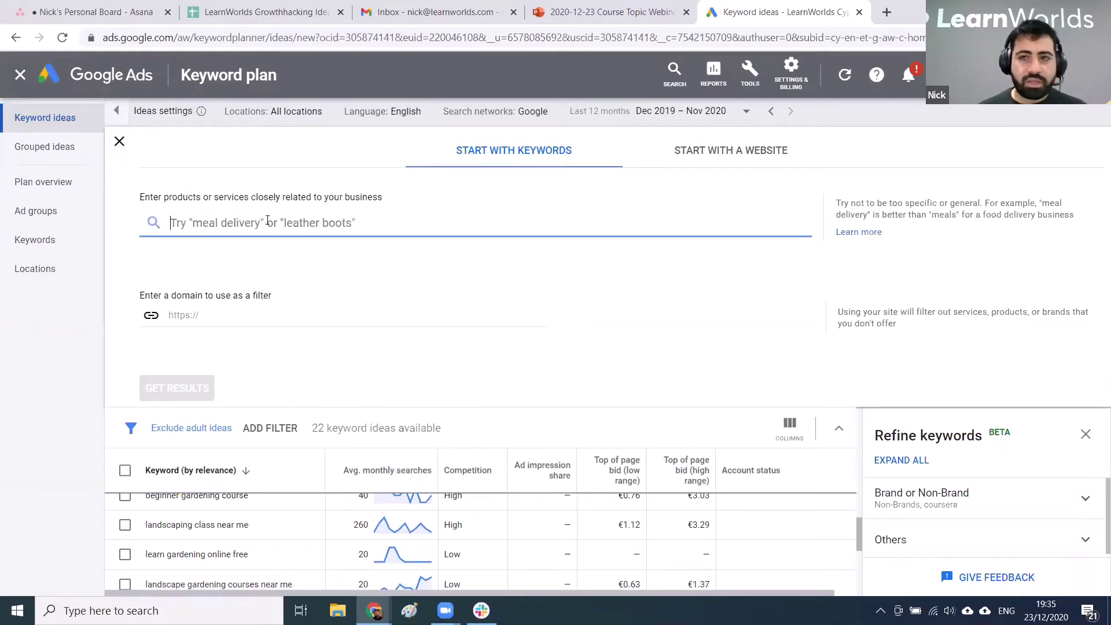
text(learn dancin)
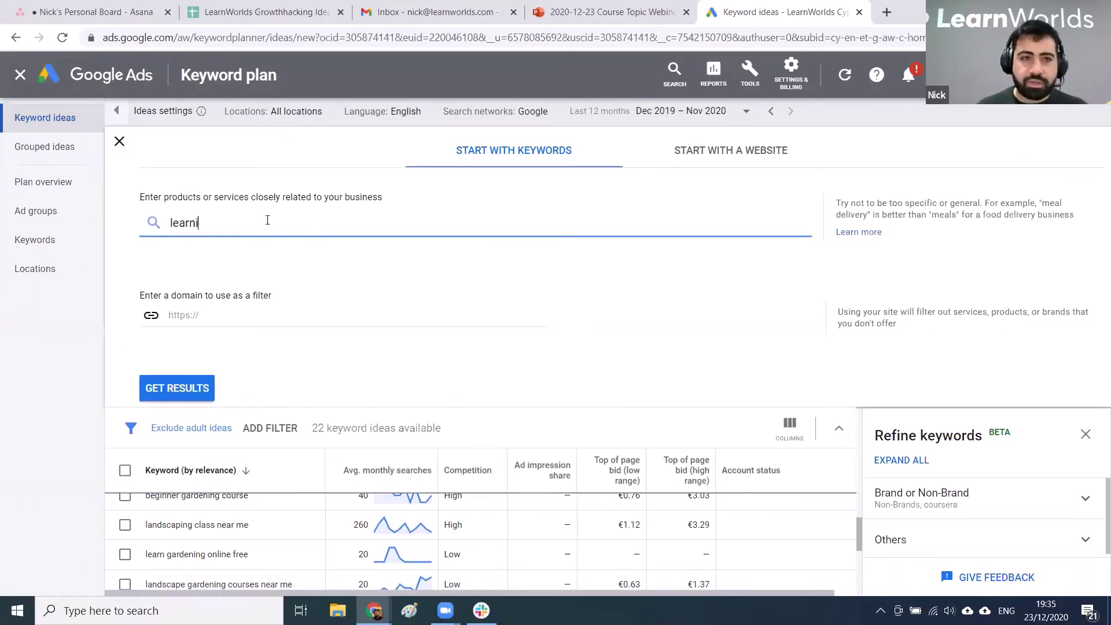
text(g online)
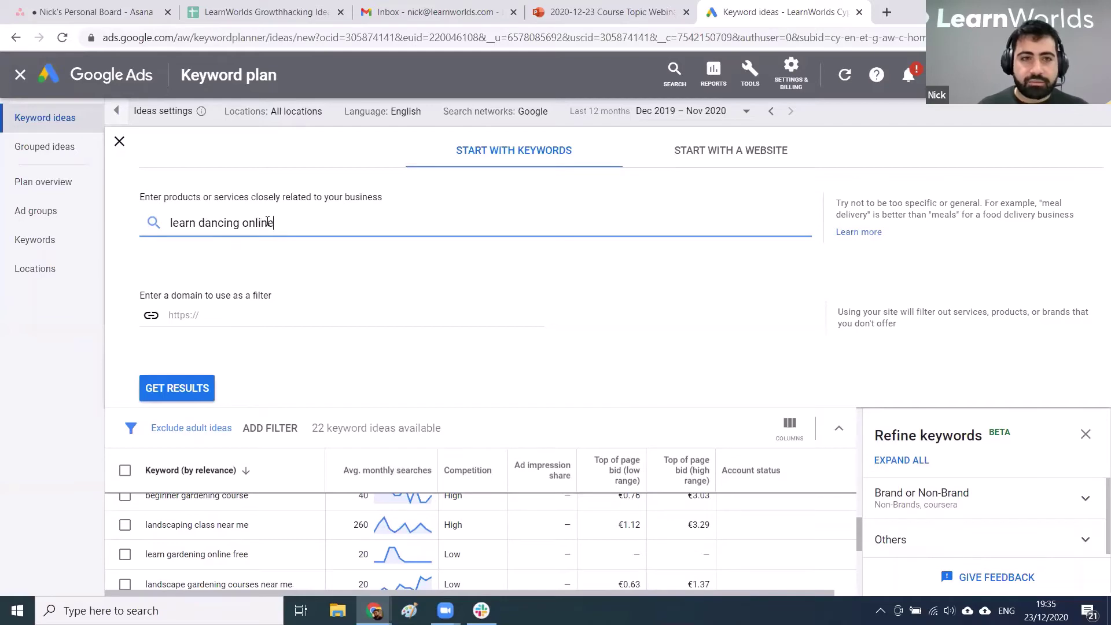
click(179, 387)
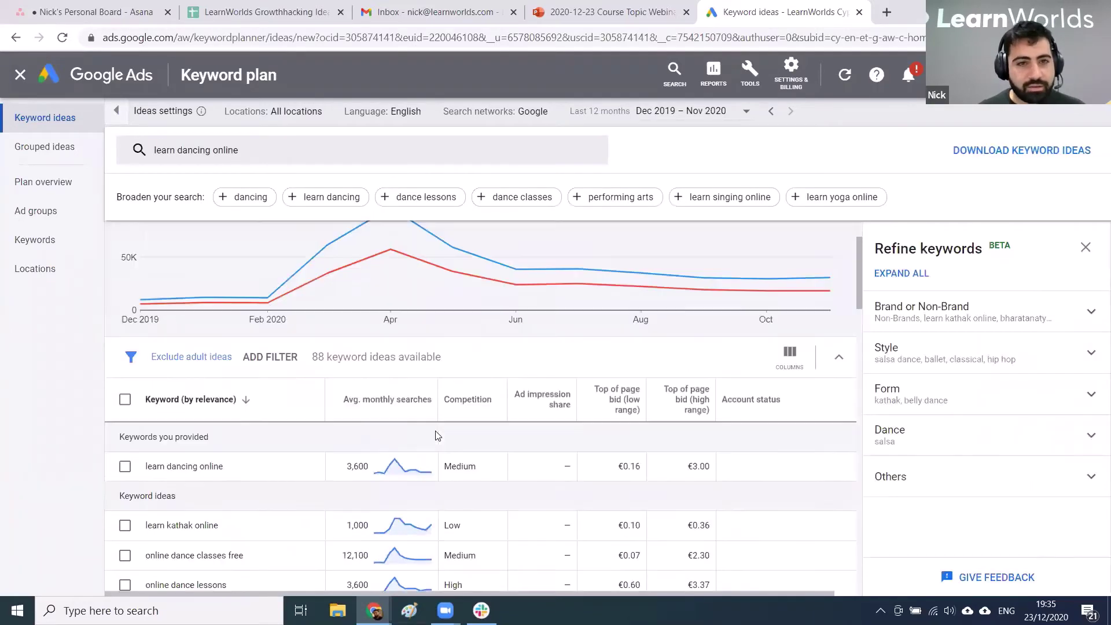
scroll(439, 435, up, 2)
mouse_move(385, 346)
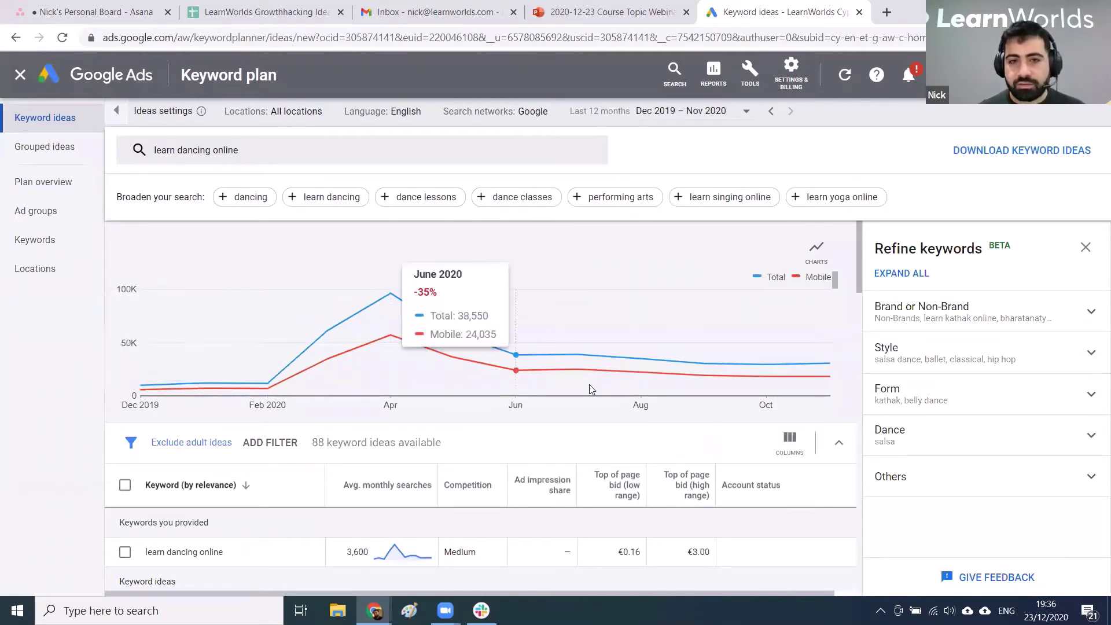
scroll(588, 385, down, 3)
scroll(455, 405, up, 2)
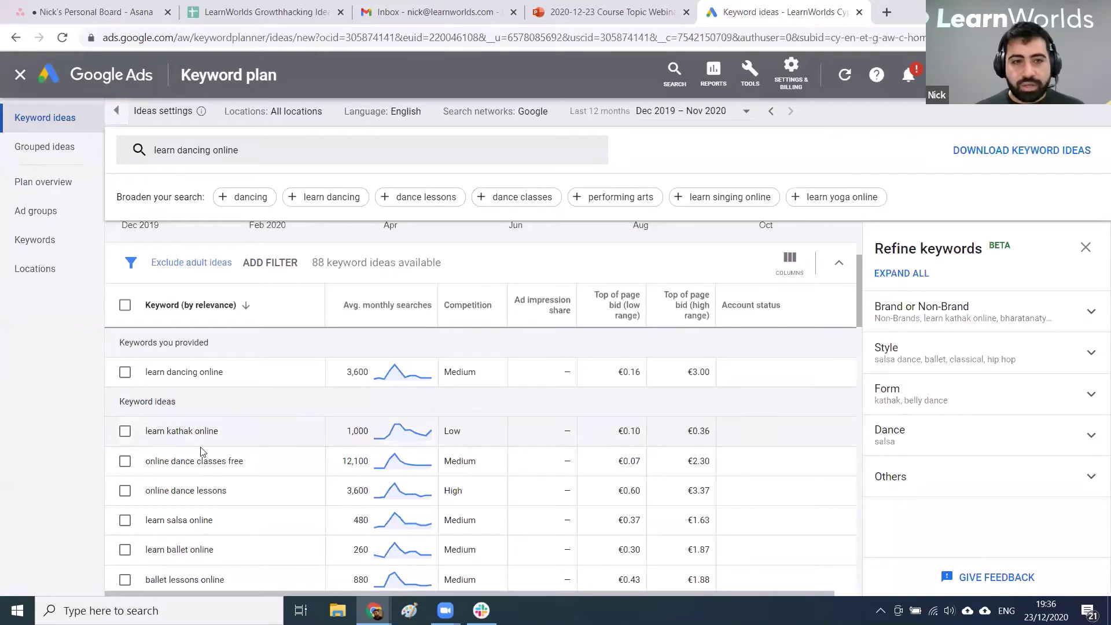
Add the keywords "fitness course online" and "python course online" to the dancing search and get the combined results
click(226, 152)
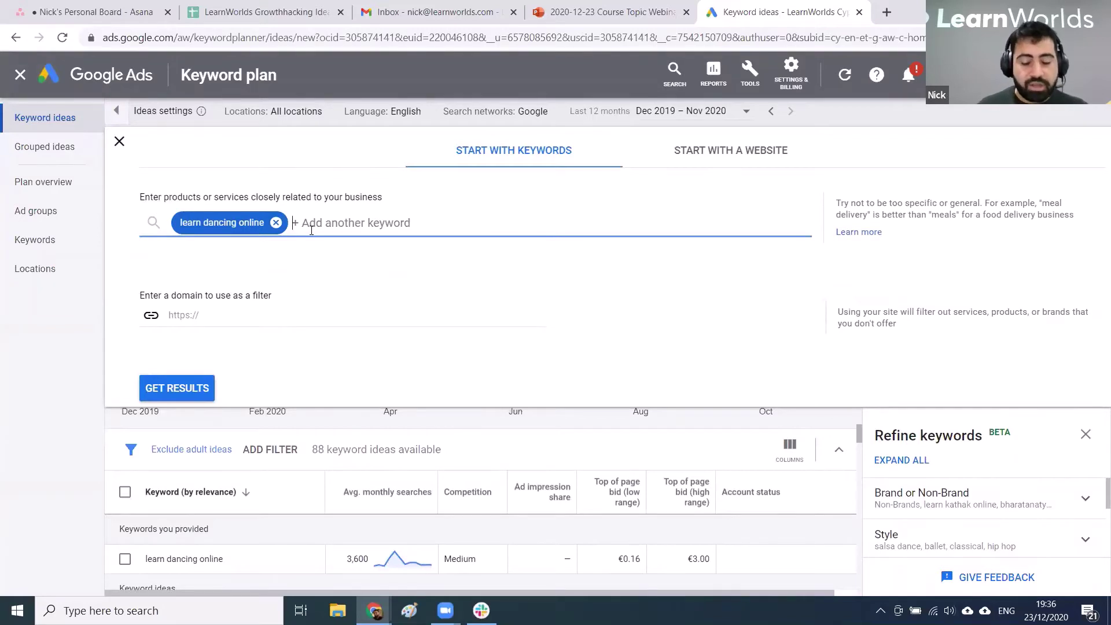
text(fin)
key(BackSpace)
text(tness)
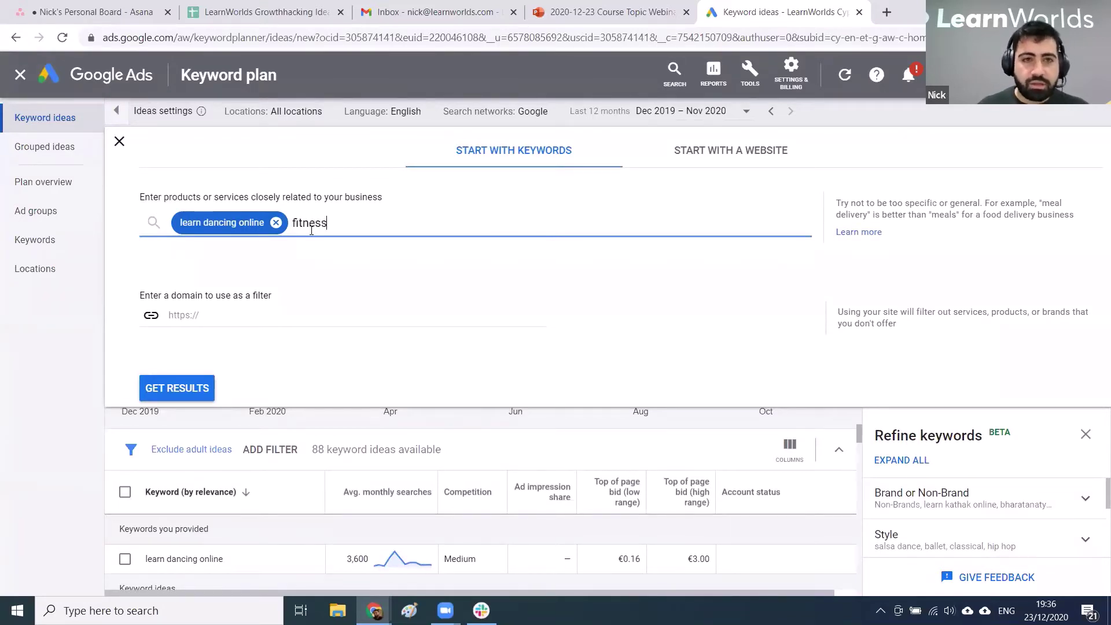
text( course online)
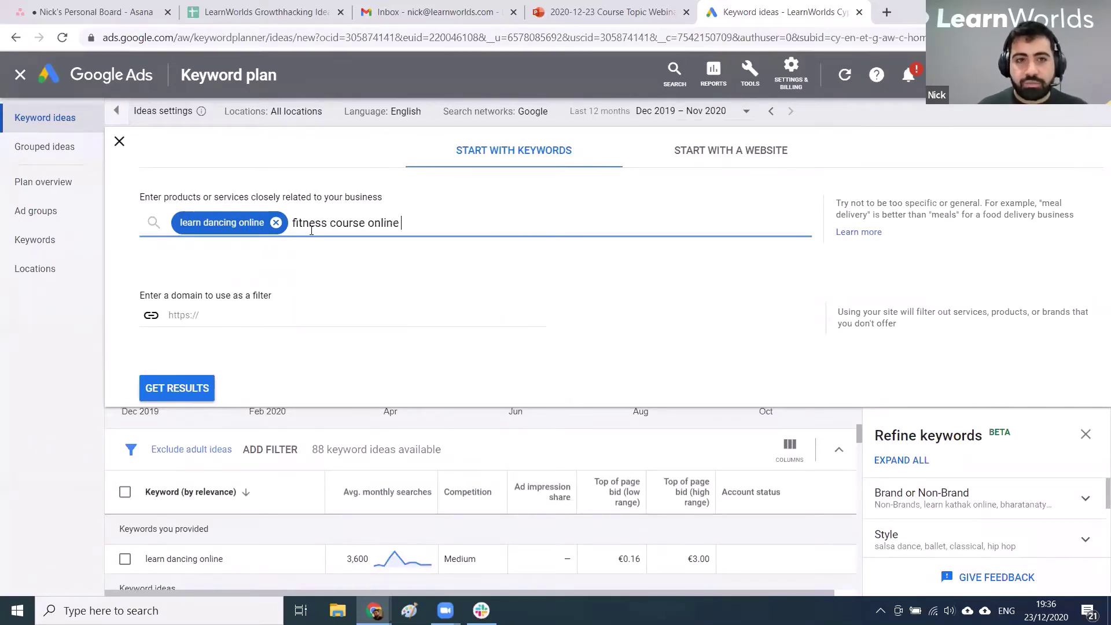
key(Return)
text(p)
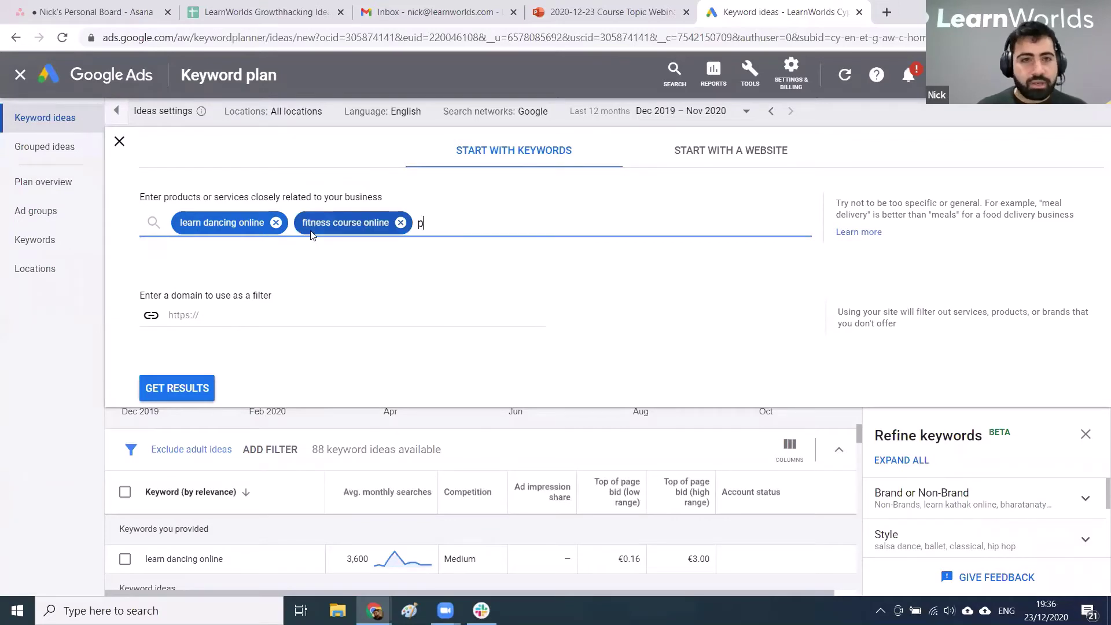
text(ython course online)
key(Return)
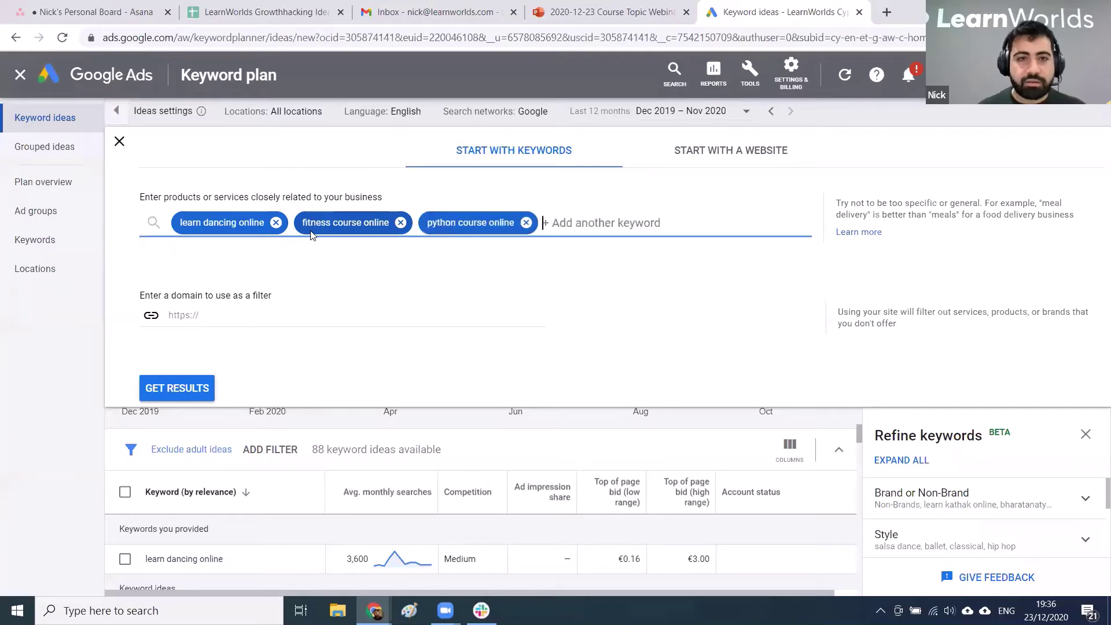
click(185, 389)
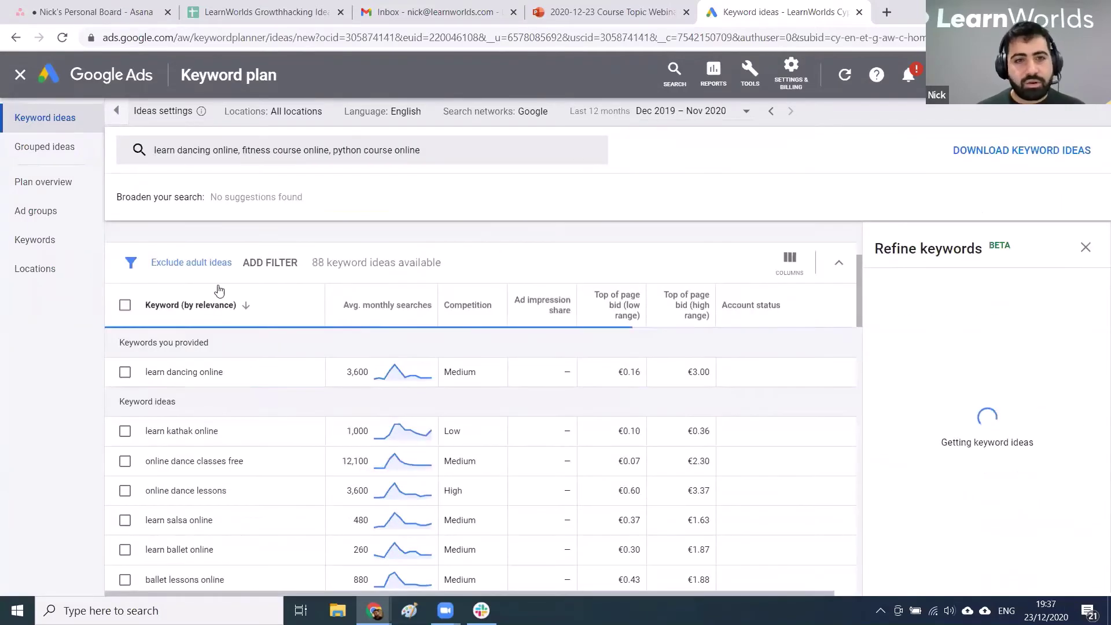